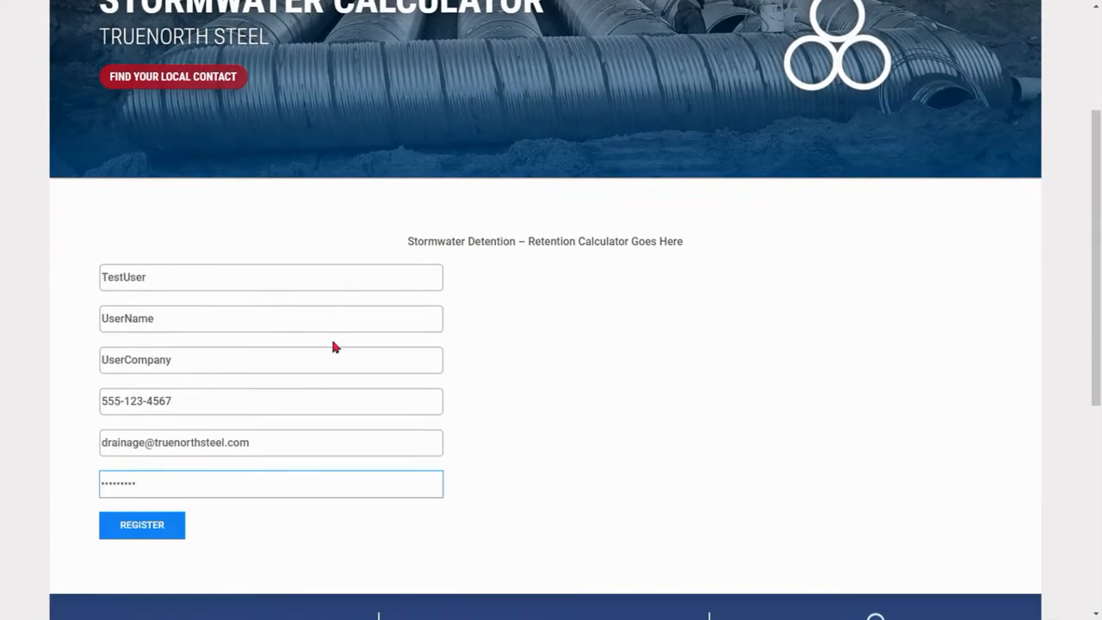
Submit the completed registration form and open the Stormwater Calculator from the list of calculators
{"action": "left_click", "coordinate": [172, 527]}
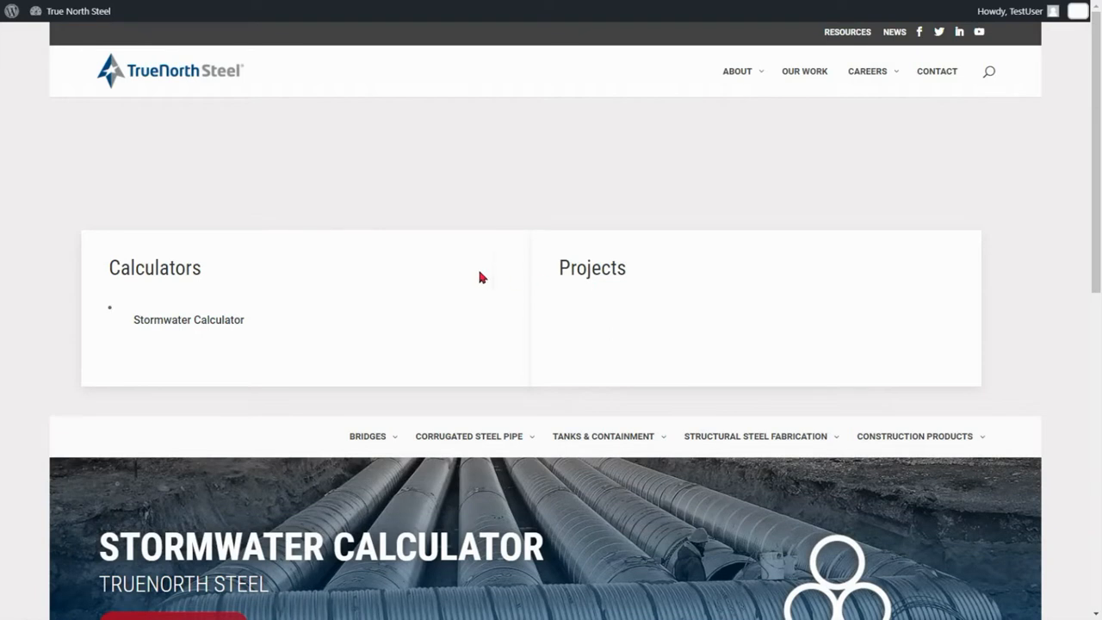
{"action": "left_click", "coordinate": [236, 327]}
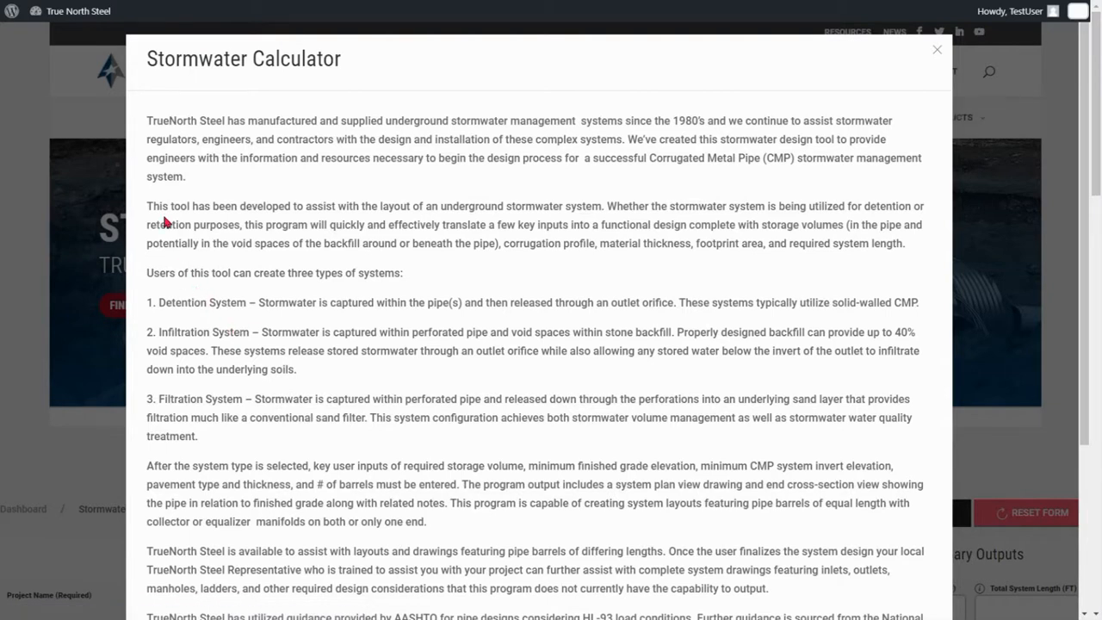
Read through the Stormwater Calculator's introduction and continue to the calculator form
{"action": "scroll", "coordinate": [165, 222], "scroll_direction": "down", "scroll_amount": 5}
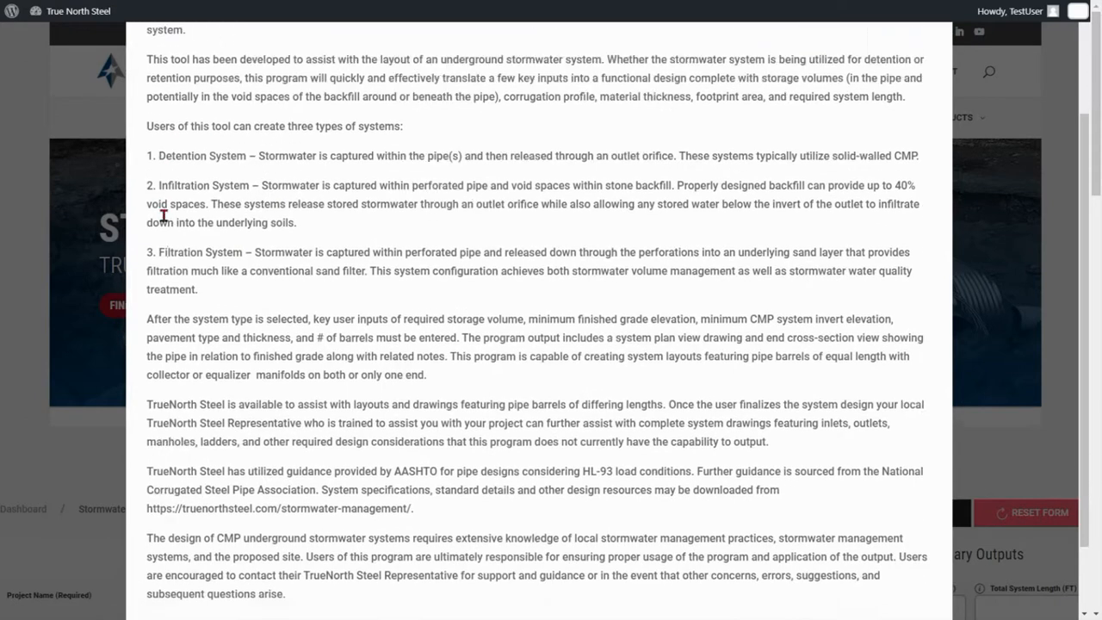
{"action": "scroll", "coordinate": [164, 215], "scroll_direction": "down", "scroll_amount": 1}
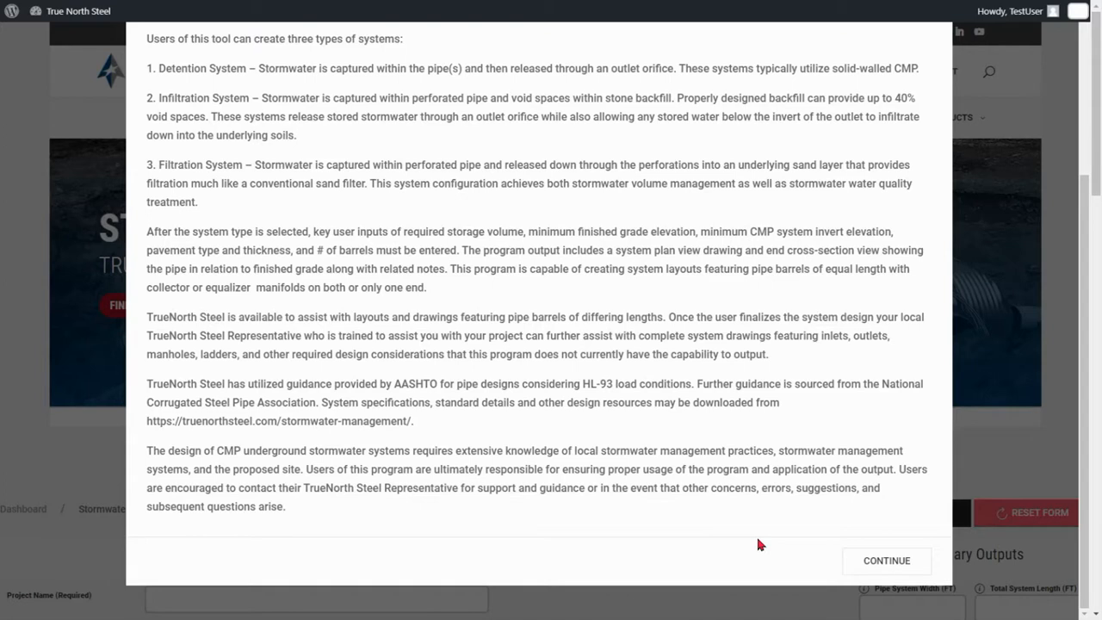
{"action": "left_click", "coordinate": [868, 561]}
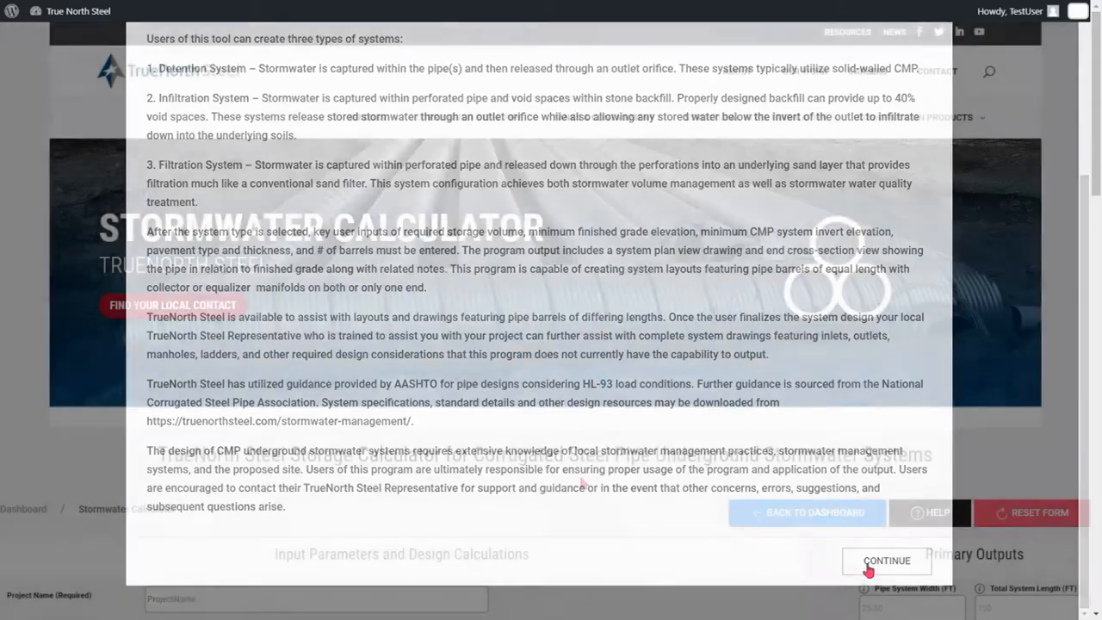
Review the input parameters and the explanatory notes for number of manifolds, number of barrels and pipe diameter
{"action": "scroll", "coordinate": [580, 479], "scroll_direction": "down", "scroll_amount": 1}
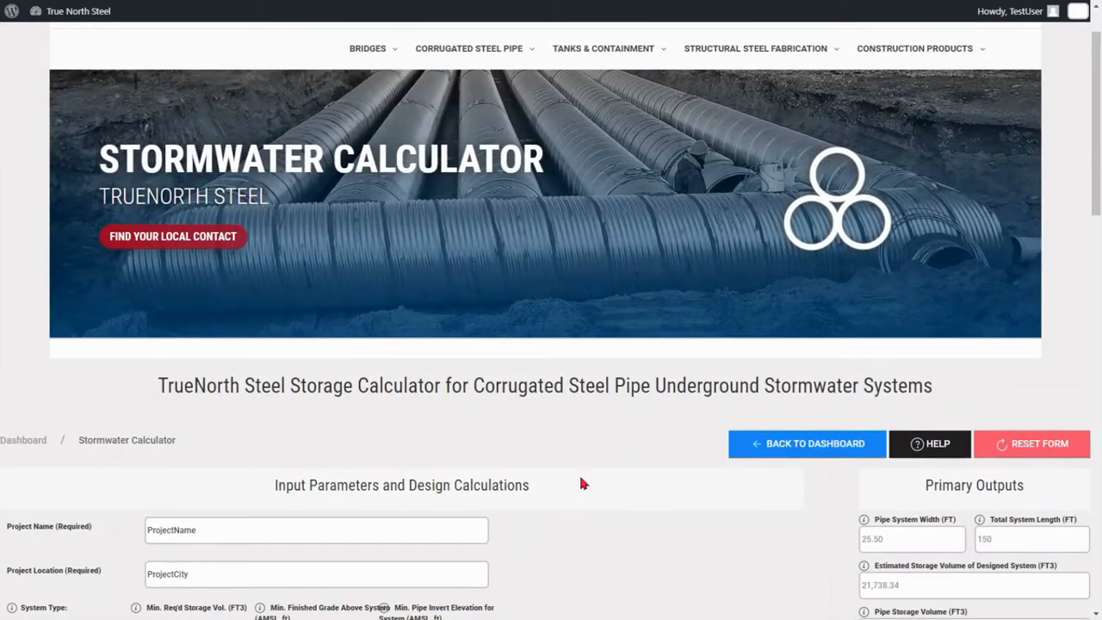
{"action": "scroll", "coordinate": [580, 483], "scroll_direction": "down", "scroll_amount": 2}
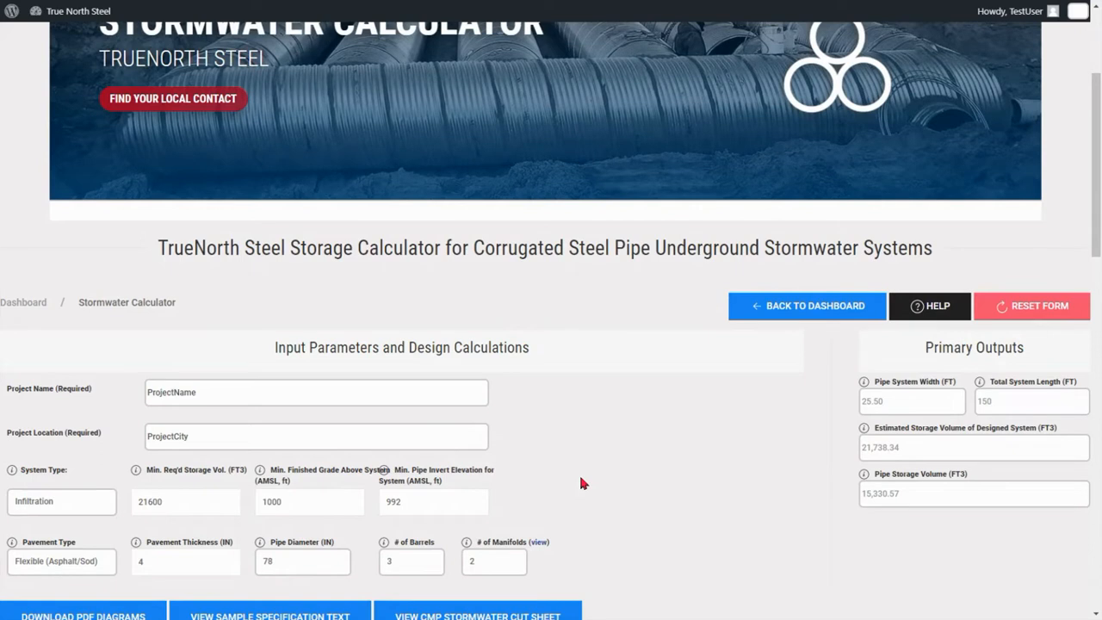
{"action": "scroll", "coordinate": [580, 483], "scroll_direction": "down", "scroll_amount": 1}
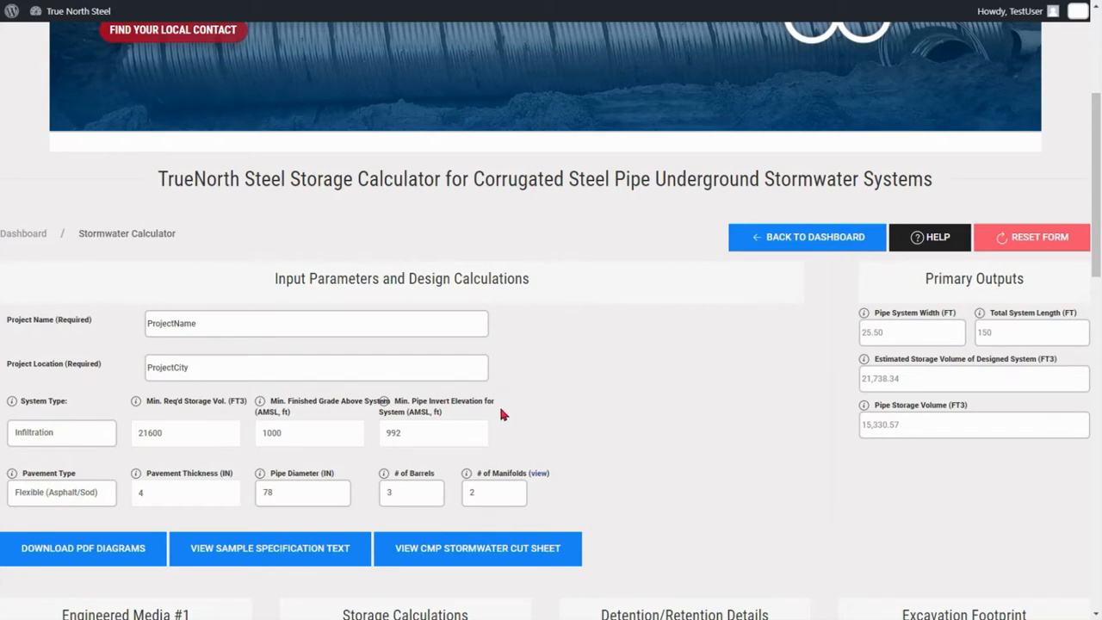
{"action": "mouse_move", "coordinate": [468, 477]}
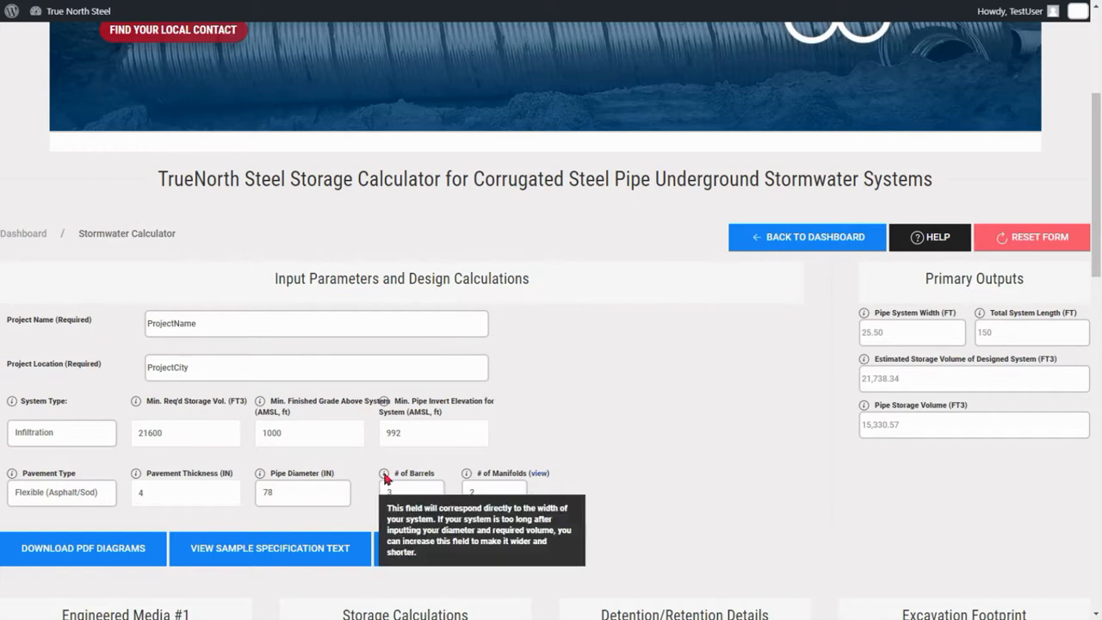
{"action": "mouse_move", "coordinate": [260, 476]}
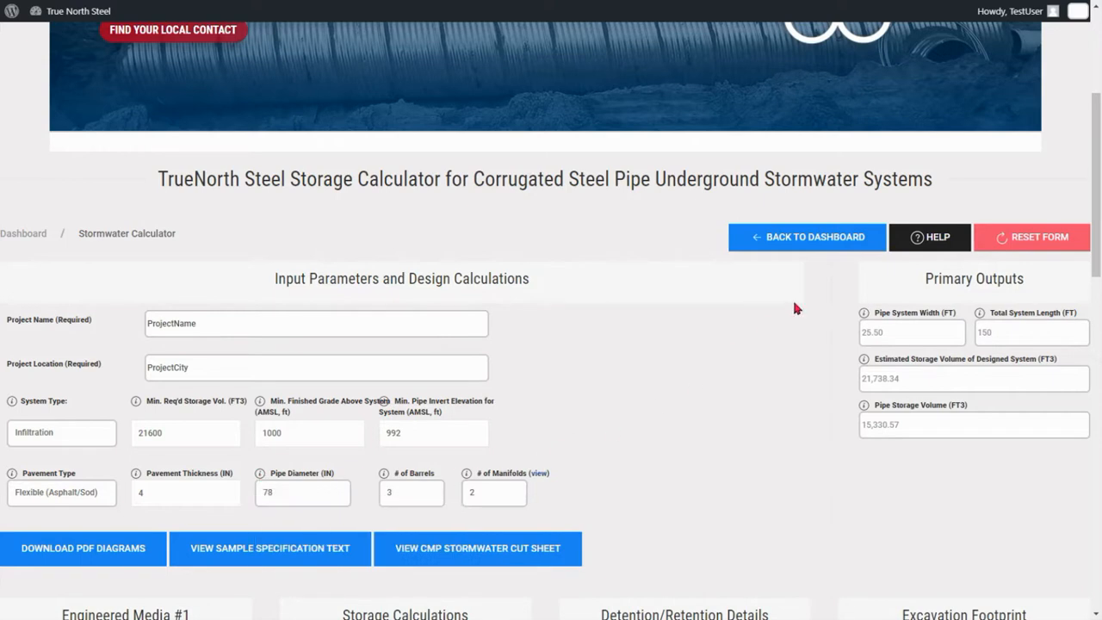
Reopen the calculator's help text, review the description of the three system types, and close it
{"action": "left_click", "coordinate": [917, 241]}
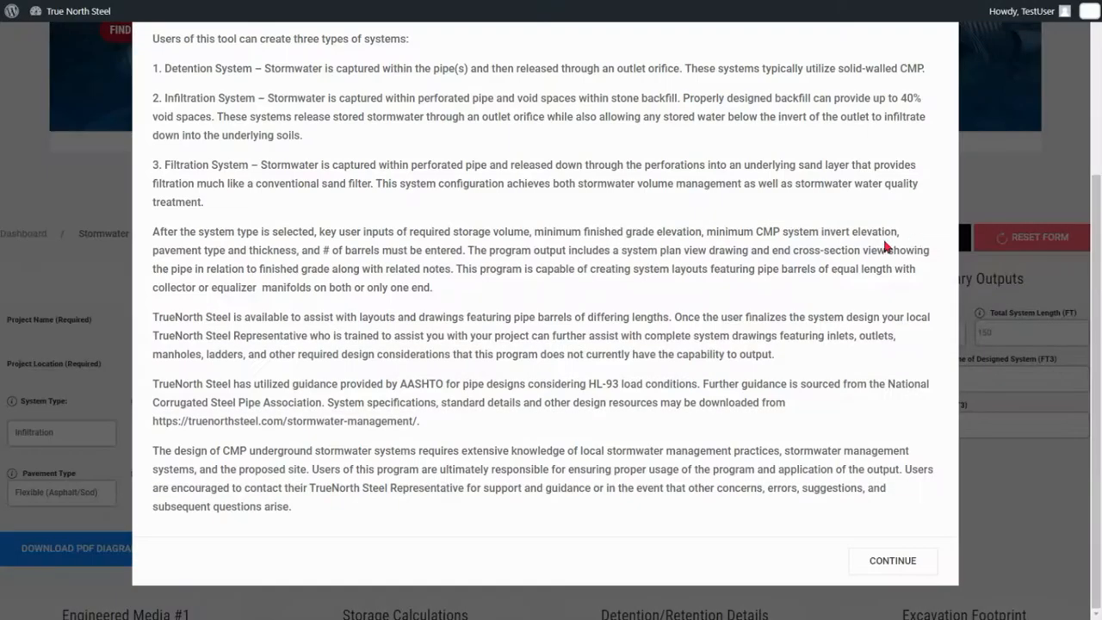
{"action": "scroll", "coordinate": [793, 267], "scroll_direction": "up", "scroll_amount": 3}
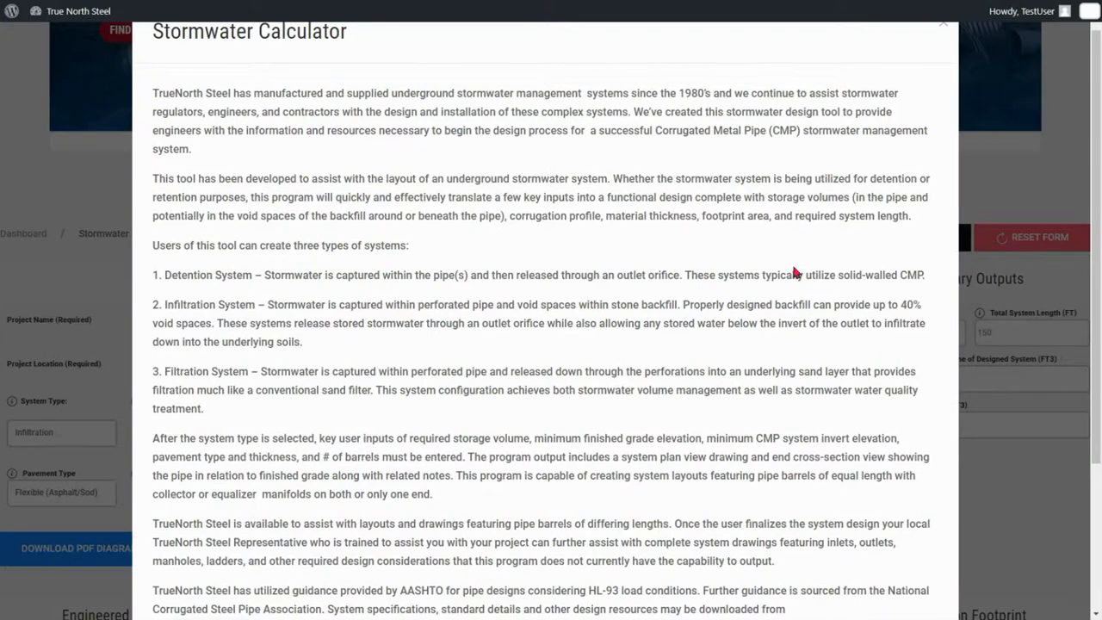
{"action": "scroll", "coordinate": [793, 267], "scroll_direction": "down", "scroll_amount": 3}
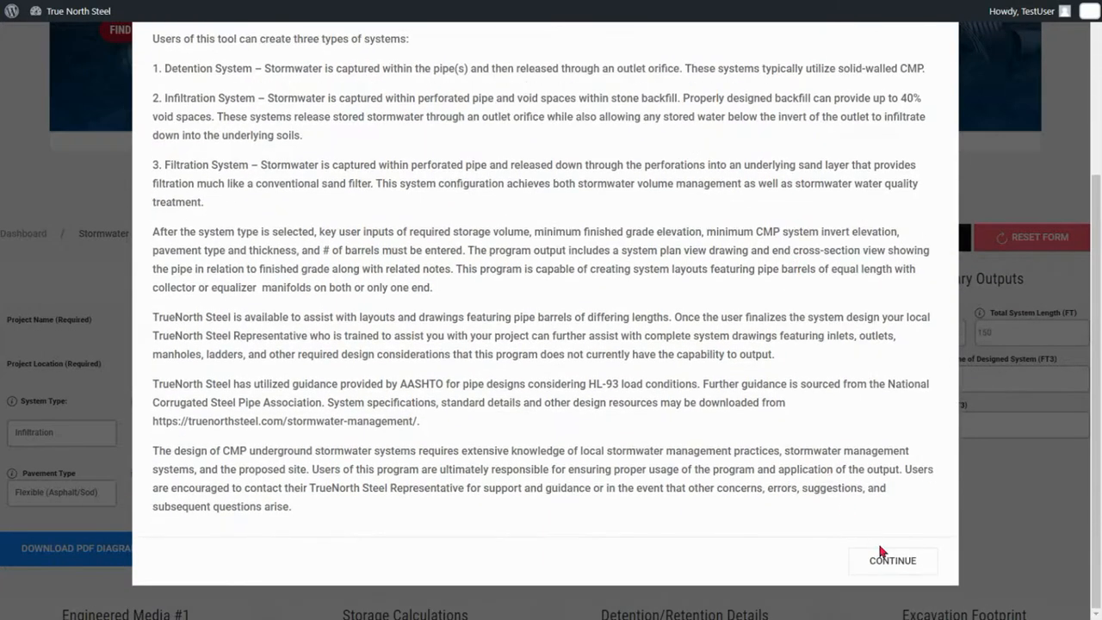
{"action": "left_click", "coordinate": [887, 560]}
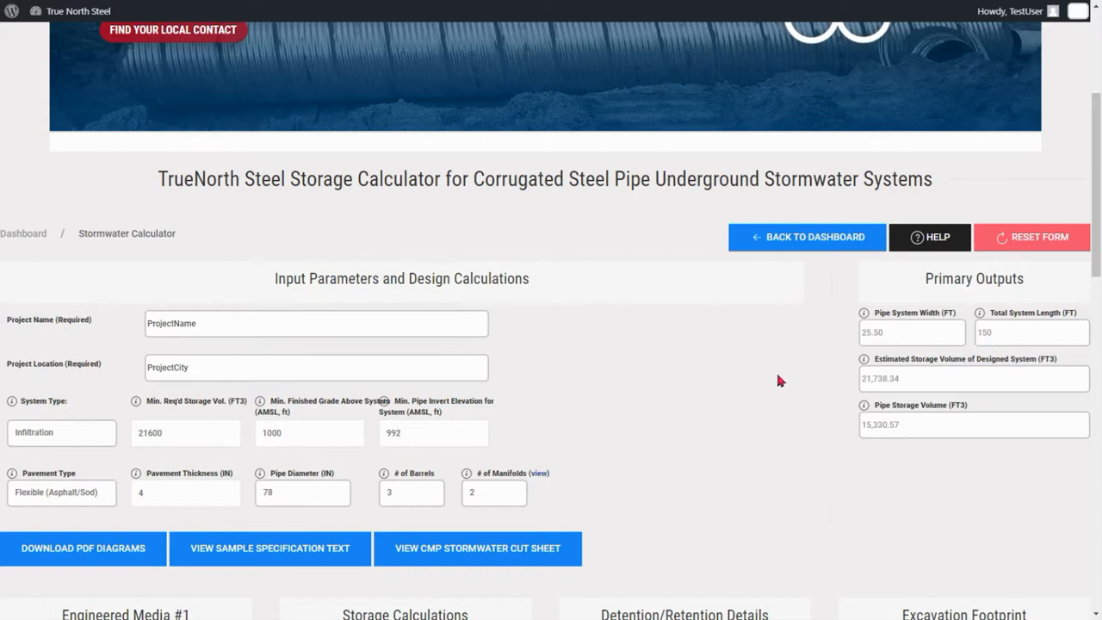
Set the number of barrels to 6 in the input parameters
{"action": "left_click", "coordinate": [433, 505]}
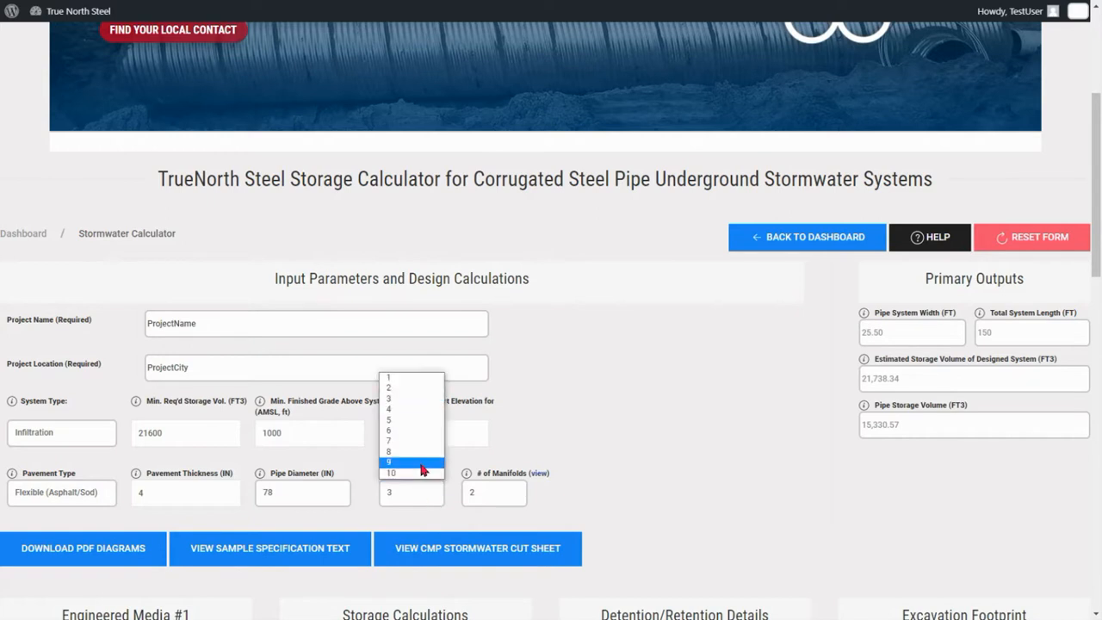
{"action": "left_click", "coordinate": [422, 430]}
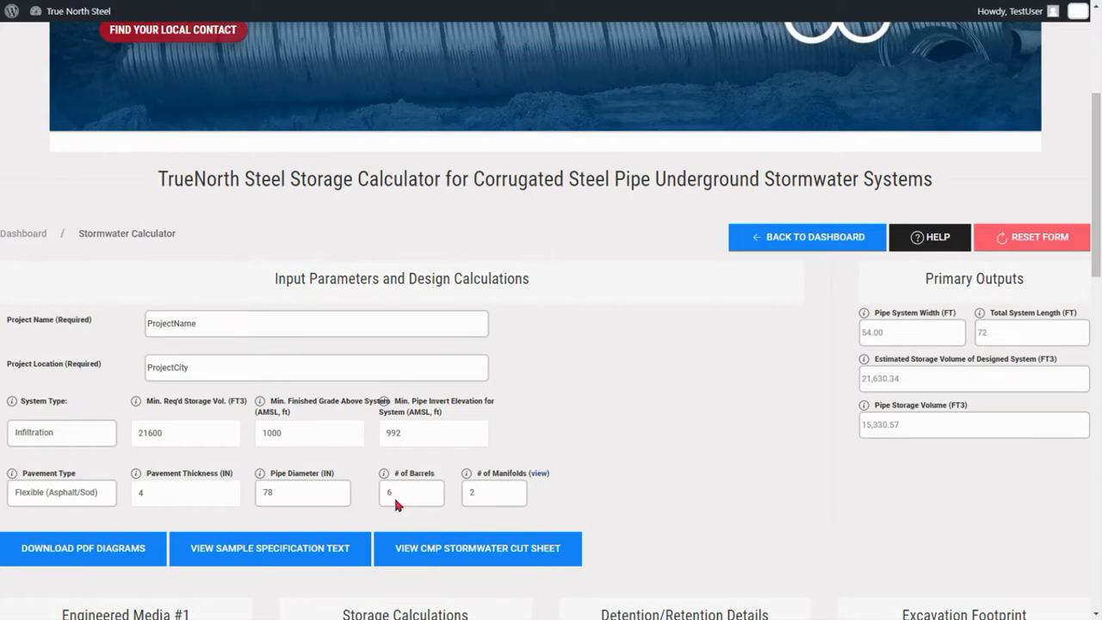
Try a pipe diameter of 60 inches in the input parameters
{"action": "scroll", "coordinate": [638, 345], "scroll_direction": "down", "scroll_amount": 1}
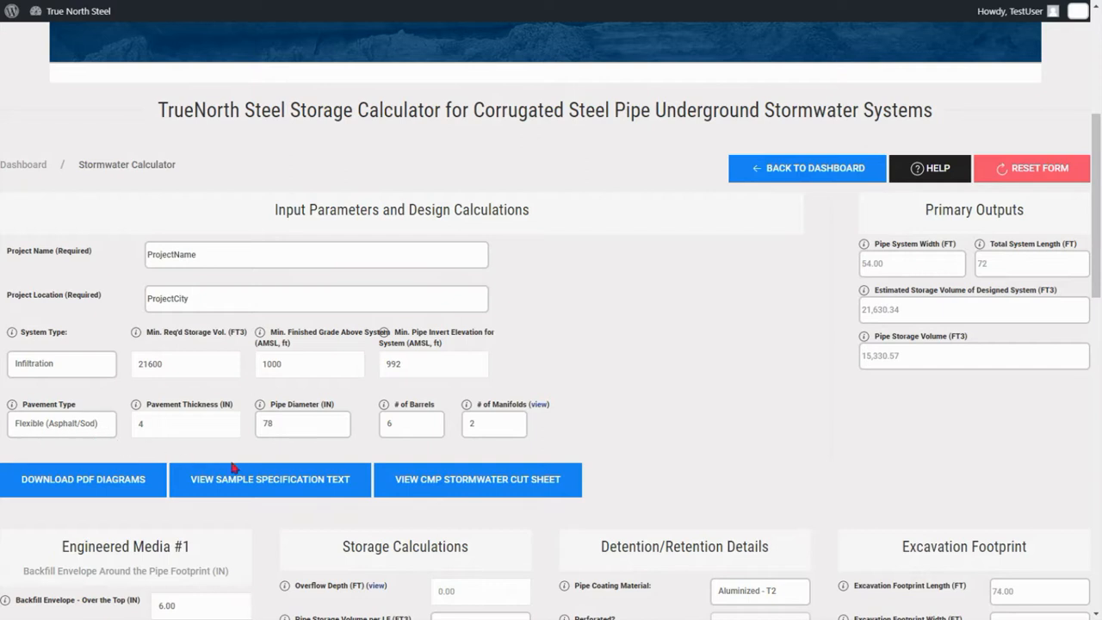
{"action": "left_click", "coordinate": [327, 436]}
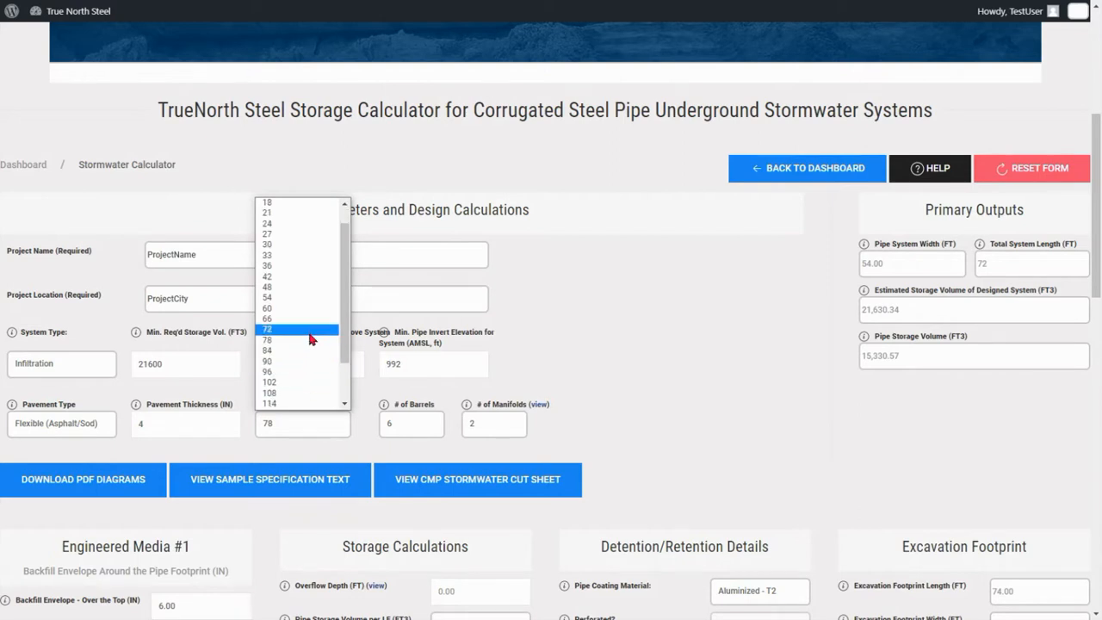
{"action": "left_click", "coordinate": [308, 309]}
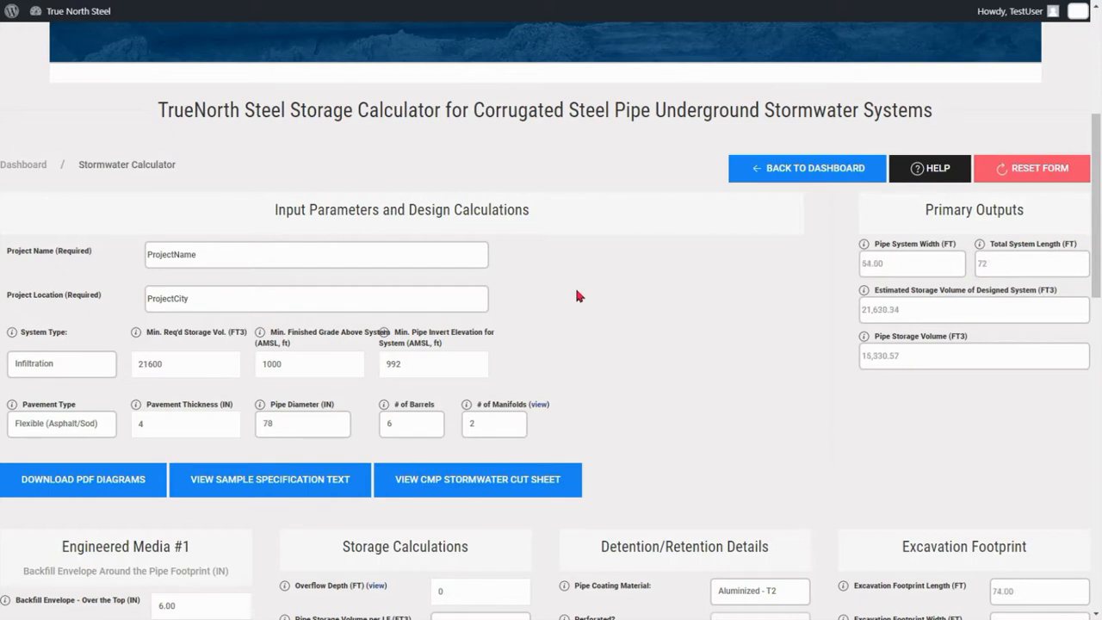
View the illustration explaining Overflow Depth in the Storage Calculations section, then close it
{"action": "scroll", "coordinate": [577, 295], "scroll_direction": "down", "scroll_amount": 1}
{"action": "scroll", "coordinate": [577, 295], "scroll_direction": "down", "scroll_amount": 2}
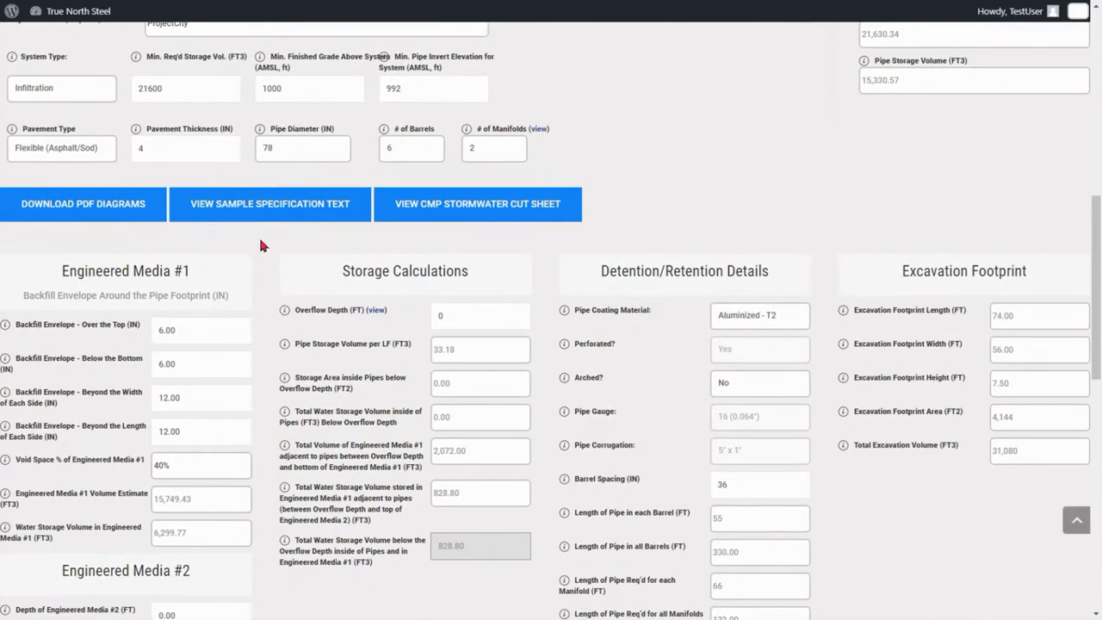
{"action": "scroll", "coordinate": [261, 240], "scroll_direction": "down", "scroll_amount": 1}
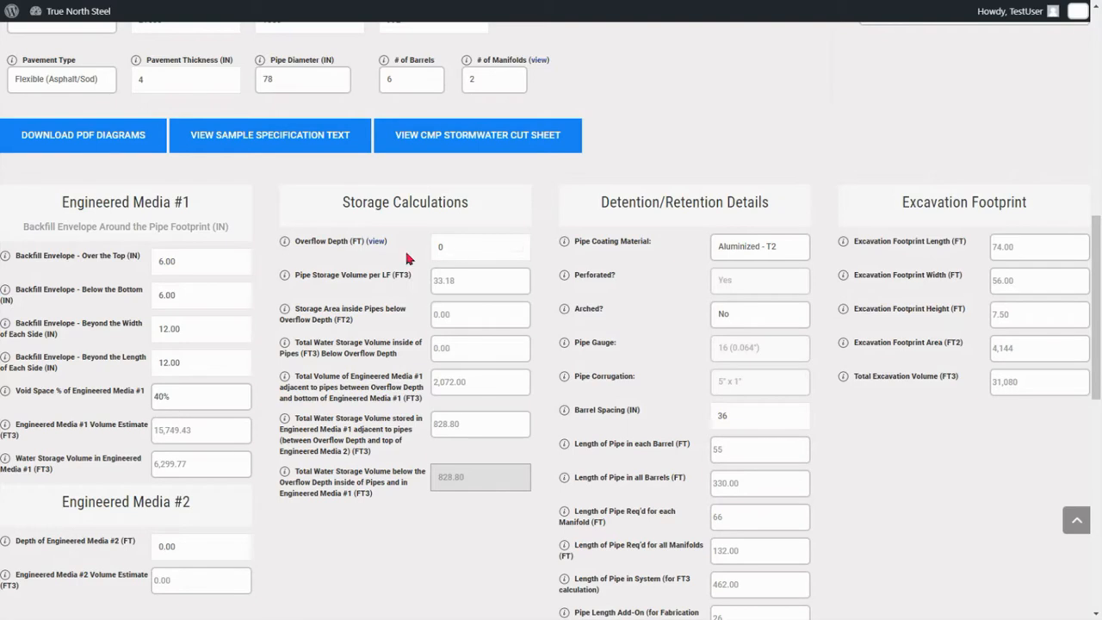
{"action": "left_click", "coordinate": [376, 243]}
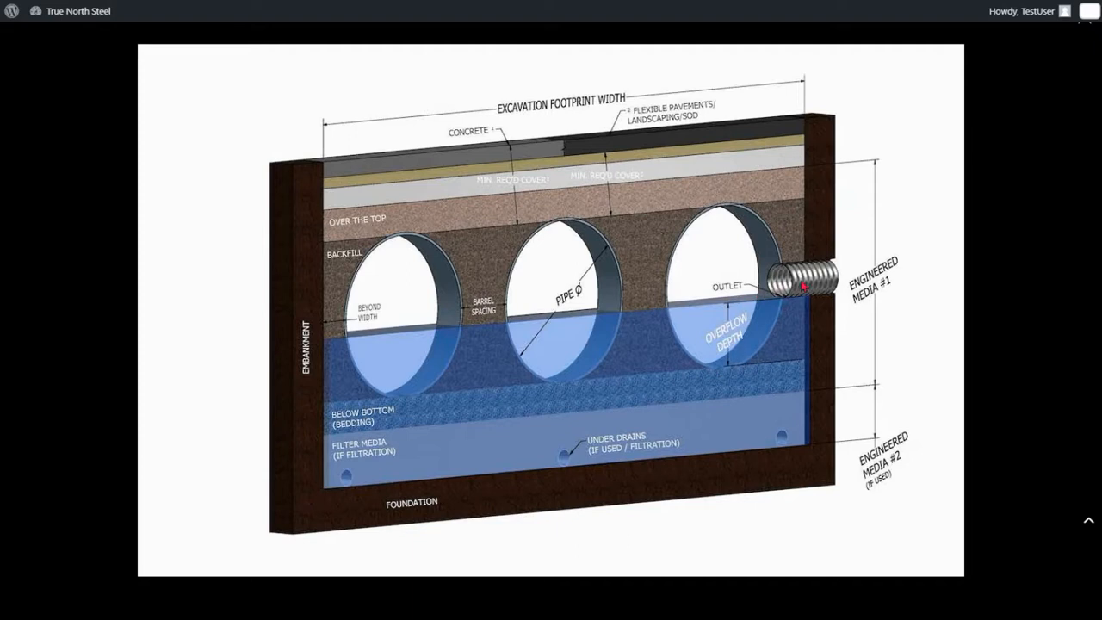
{"action": "left_click", "coordinate": [1088, 12]}
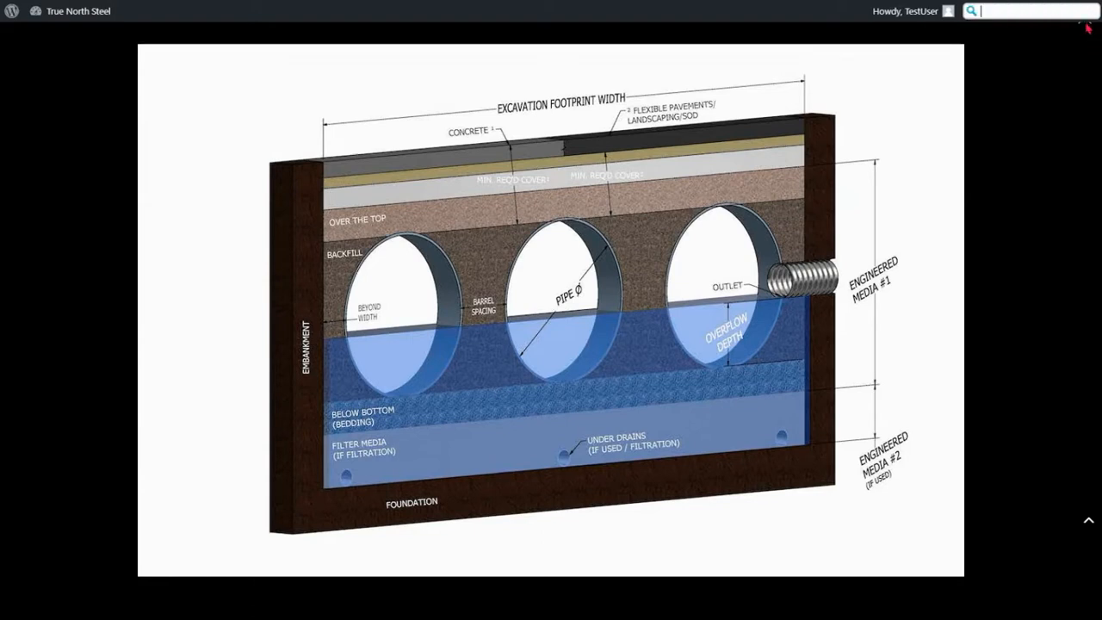
{"action": "left_click", "coordinate": [1087, 29]}
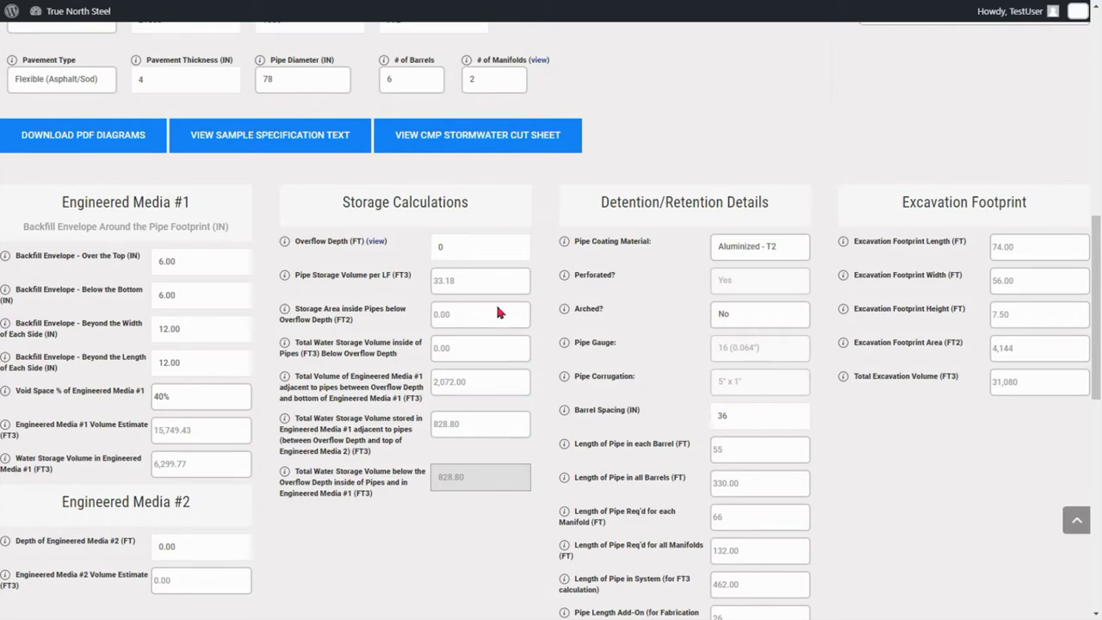
{"action": "left_click", "coordinate": [519, 243]}
{"action": "left_click", "coordinate": [519, 251]}
{"action": "left_click", "coordinate": [545, 219]}
Download the PDF diagrams for the infiltration system and open the downloaded file
{"action": "left_click", "coordinate": [64, 146]}
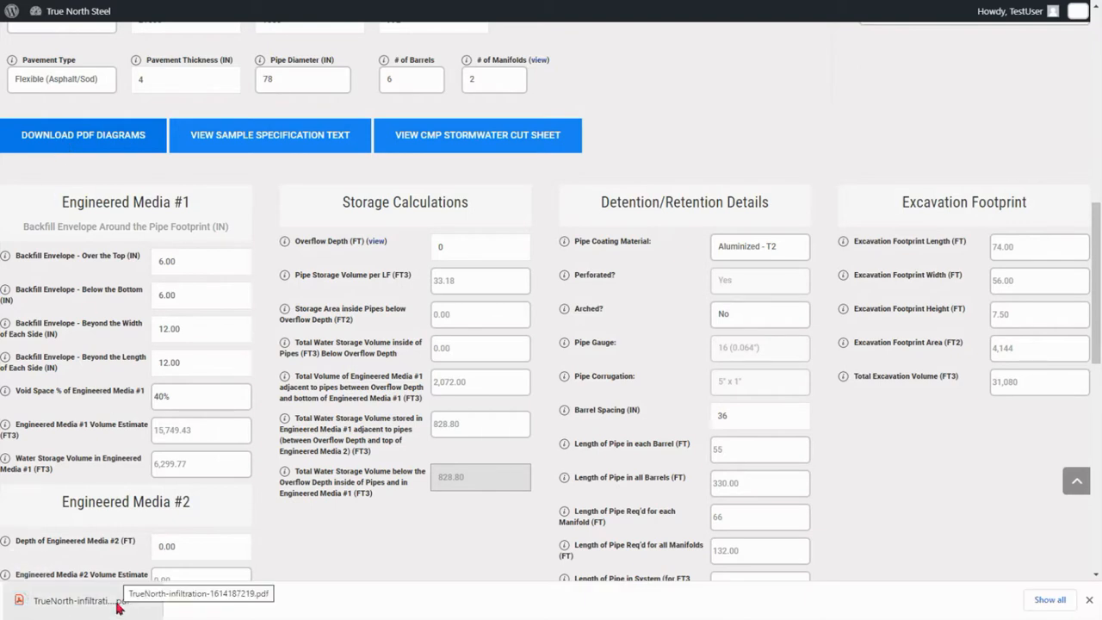
{"action": "left_click", "coordinate": [117, 606]}
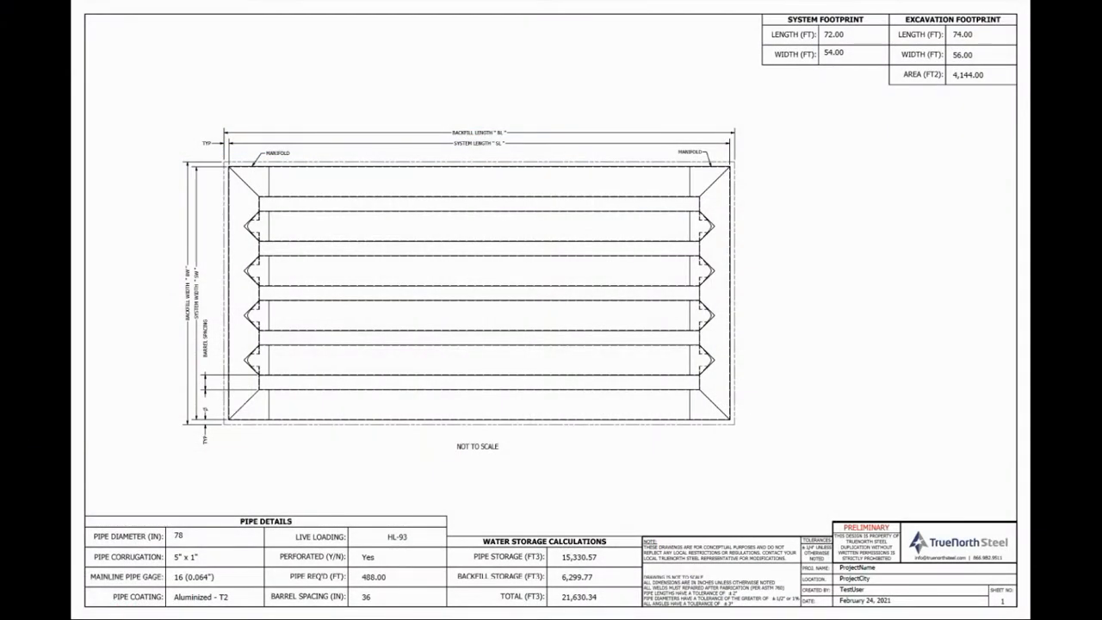
Page through the five drawing sheets to examine the cross section, pipe details, perforation pattern and installation notes, then return to the plan view
{"action": "key", "text": "Page_Down"}
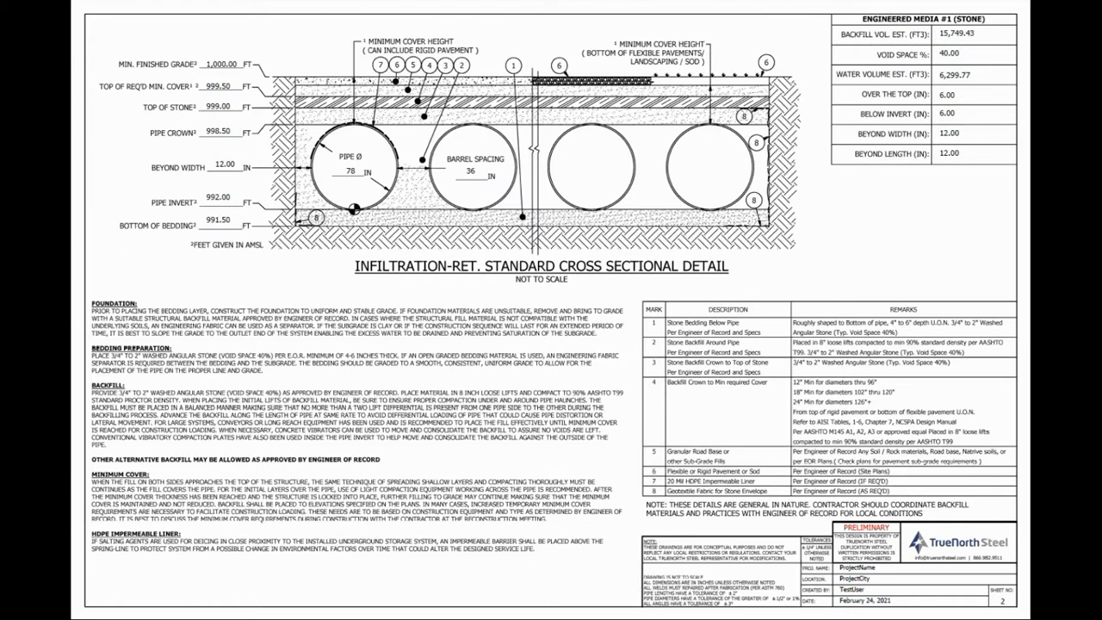
{"action": "key", "text": "Page_Down"}
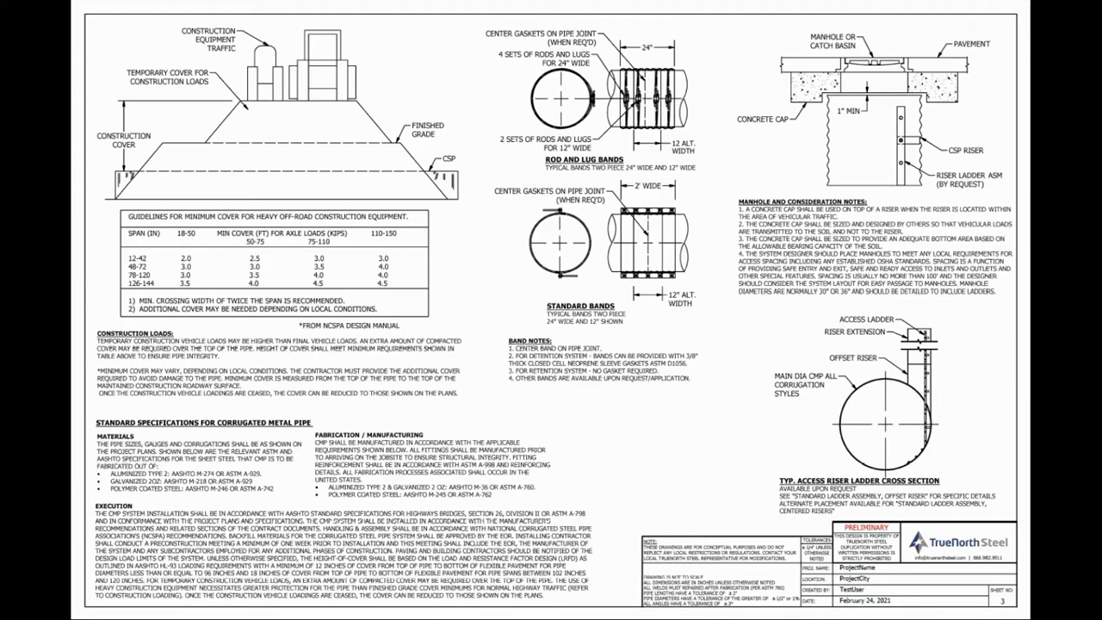
{"action": "key", "text": "Page_Down"}
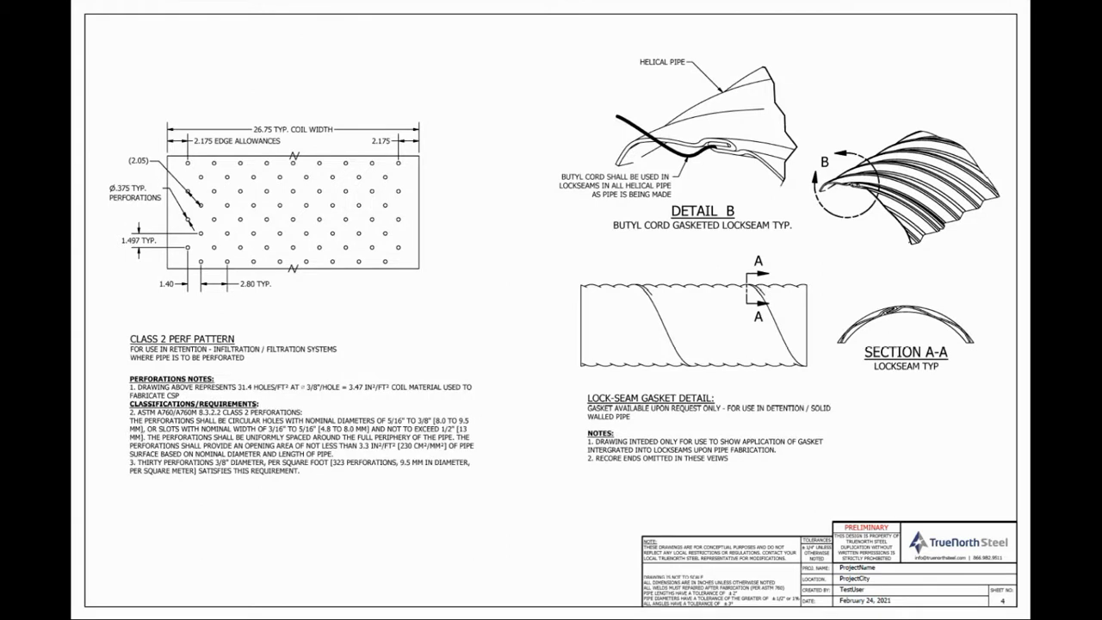
{"action": "key", "text": "Page_Down"}
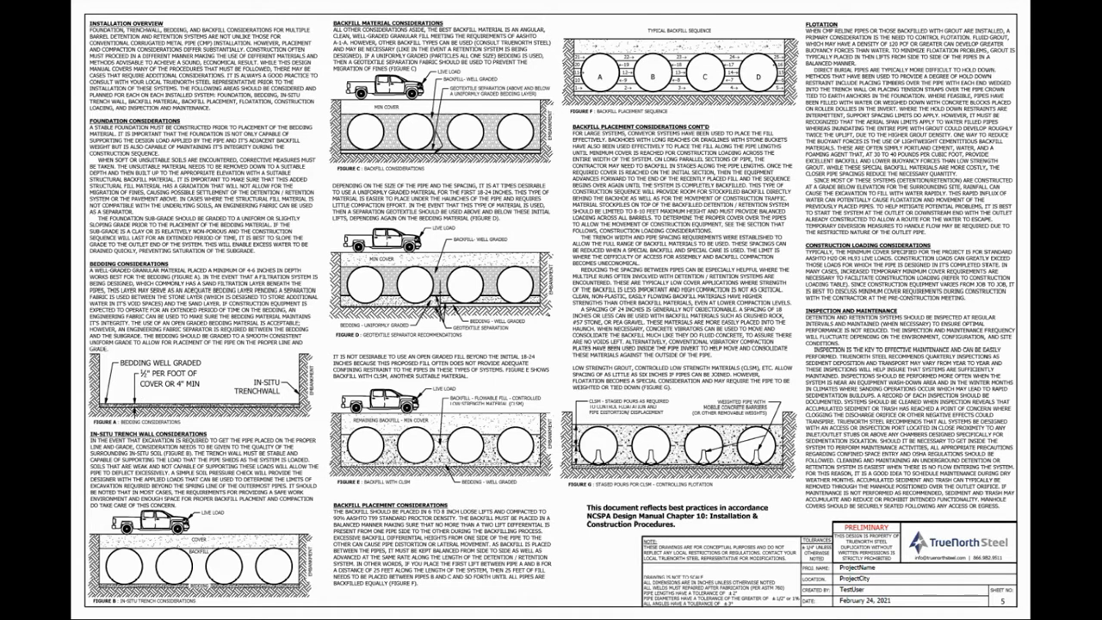
{"action": "key", "text": "Page_Up"}
{"action": "key", "text": "Page_Up"}
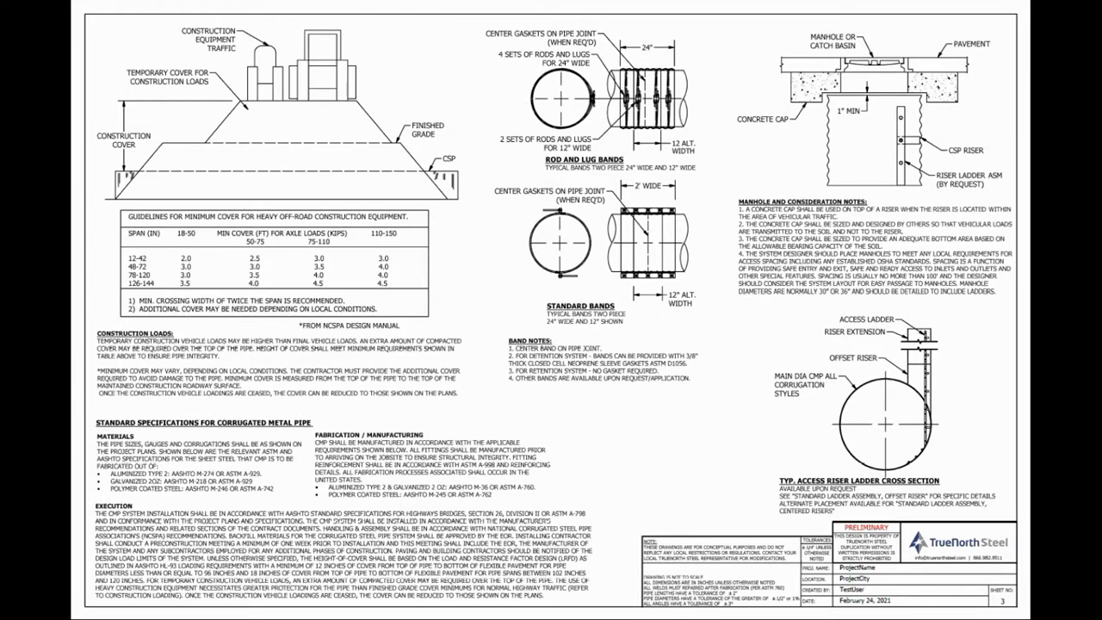
{"action": "key", "text": "Page_Up"}
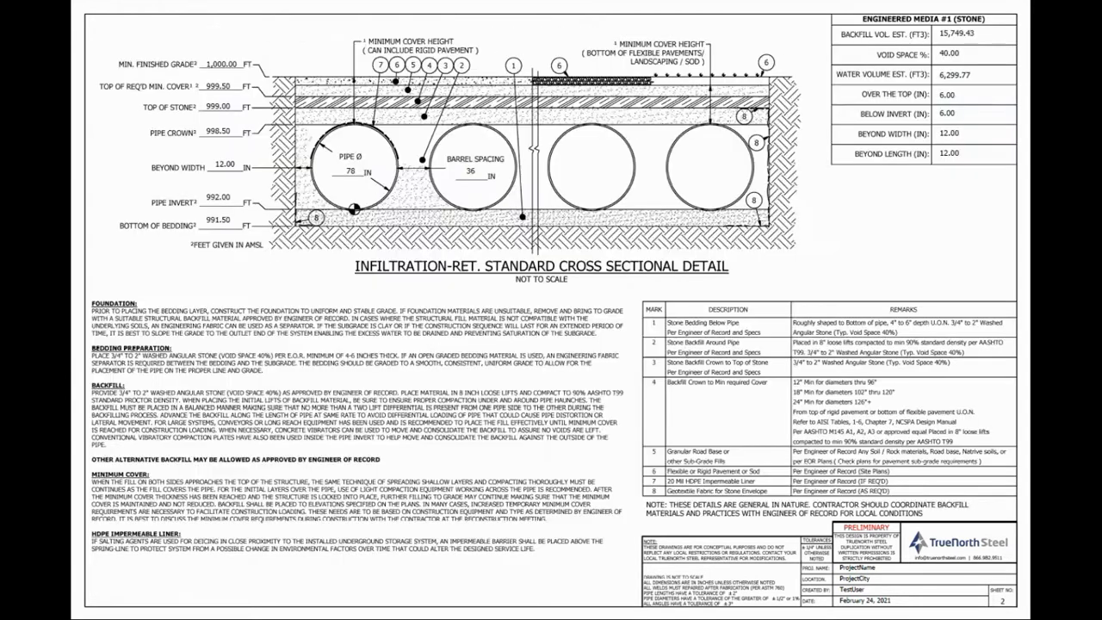
{"action": "key", "text": "Page_Up"}
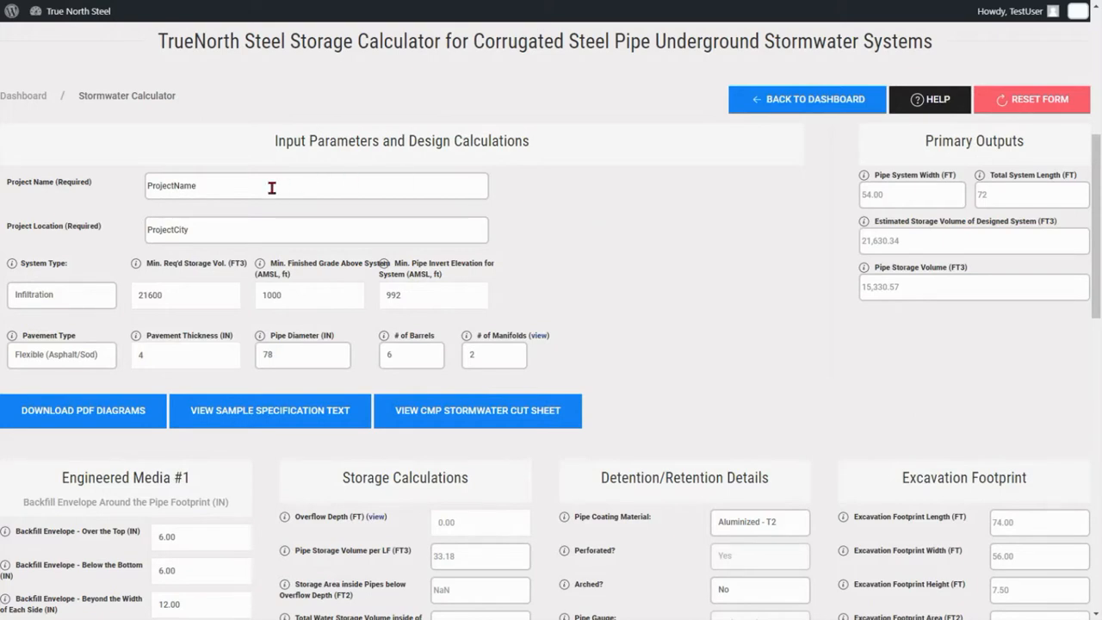
Change the project name to ProjectNamev2 in the calculator form
{"action": "type", "text": "v2"}
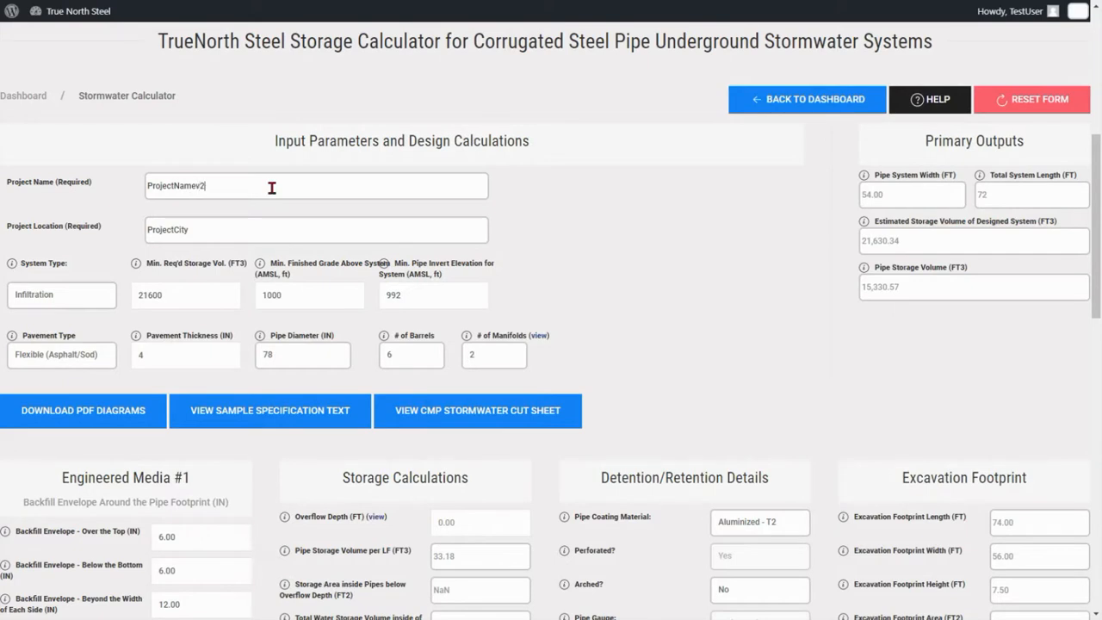